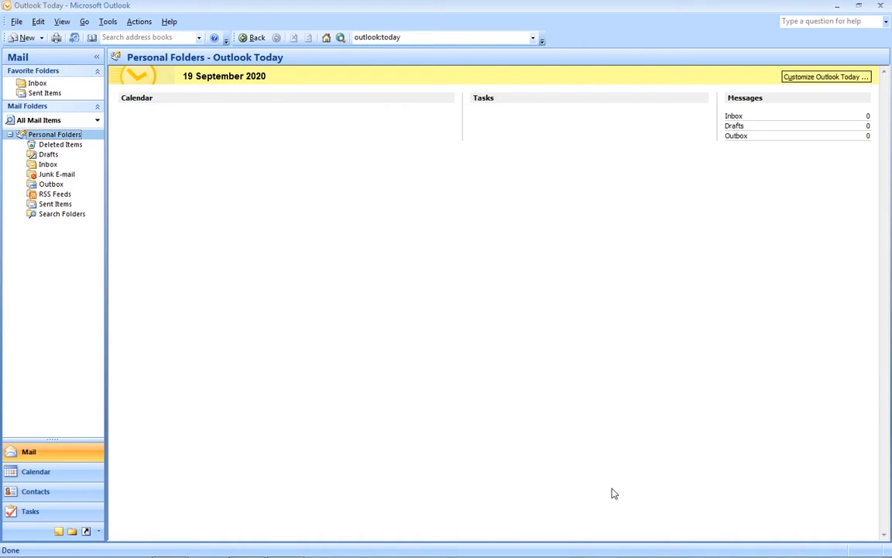
# - Look through the calendar in week, month and day views, and return to the mail overview
pyautogui.click(52, 480)
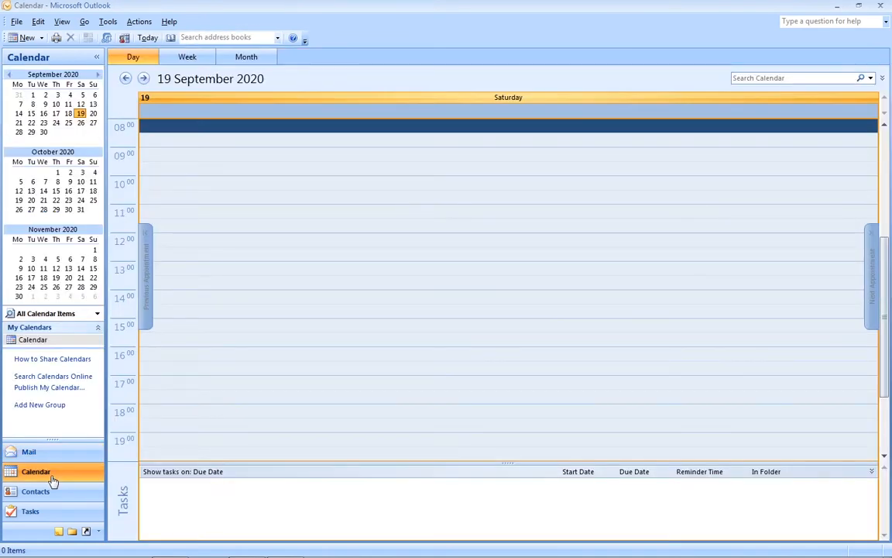
pyautogui.click(175, 62)
pyautogui.click(242, 61)
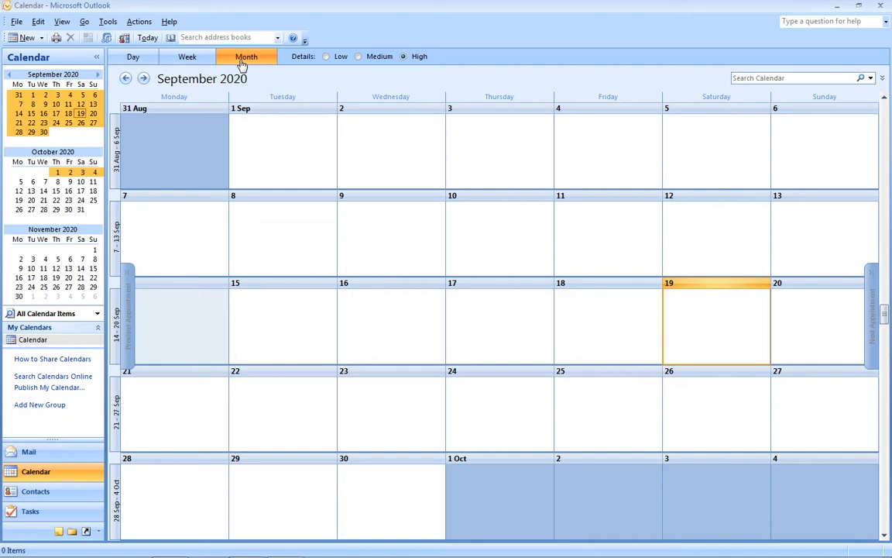
pyautogui.click(145, 57)
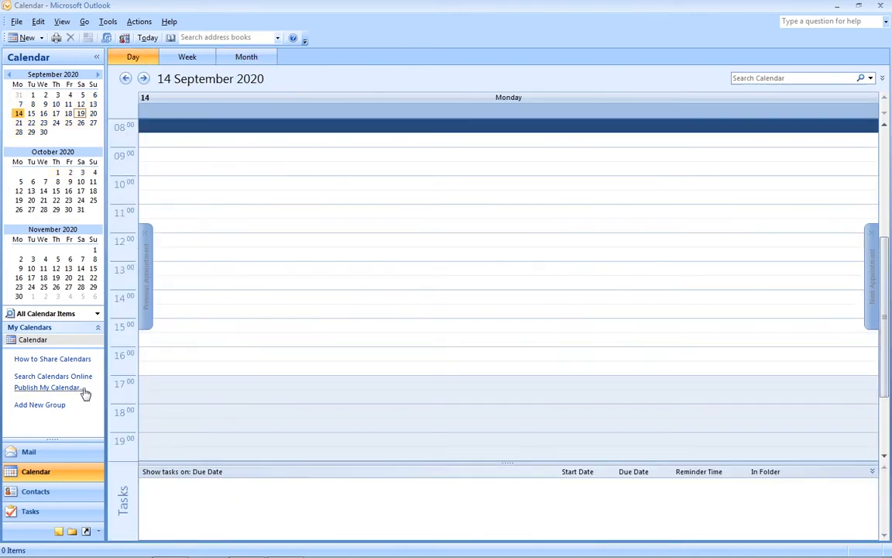
pyautogui.click(80, 456)
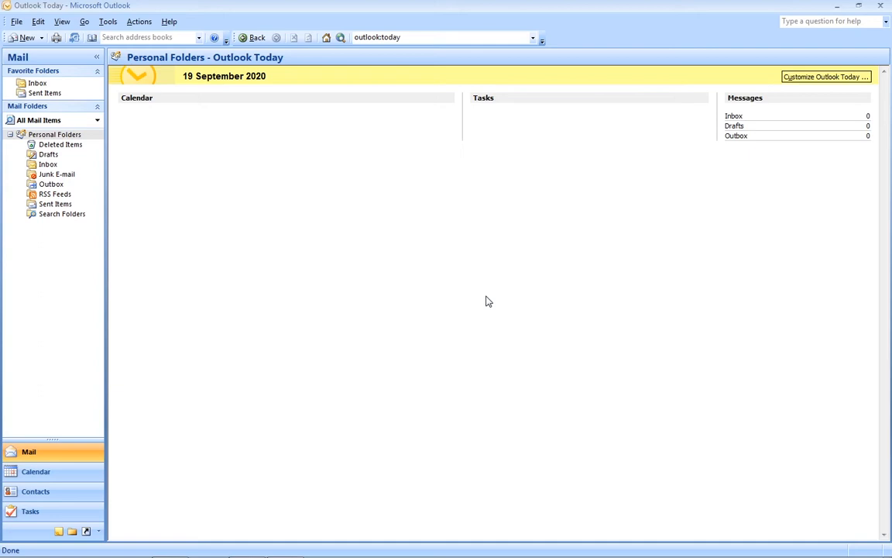
pyautogui.click(7, 36)
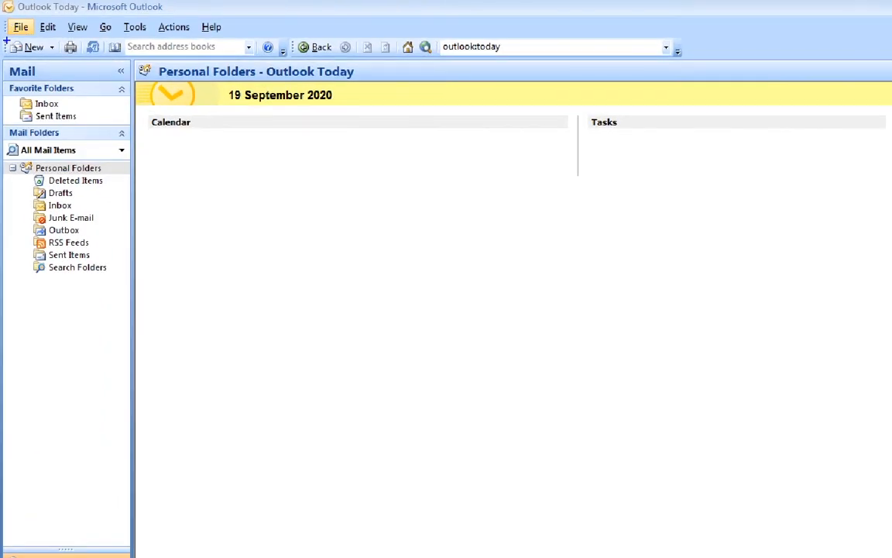
pyautogui.moveTo(22, 34)
pyautogui.mouseDown()
pyautogui.moveTo(39, 30)
pyautogui.moveTo(29, 29)
pyautogui.mouseUp()
pyautogui.moveTo(21, 34); pyautogui.dragTo(31, 37)
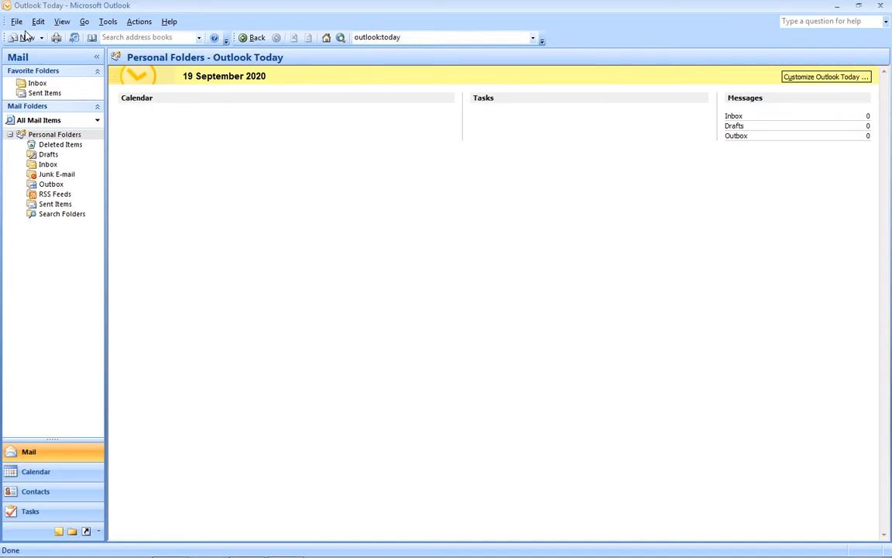
# - Create a new appointment and maximize its window
pyautogui.click(17, 21)
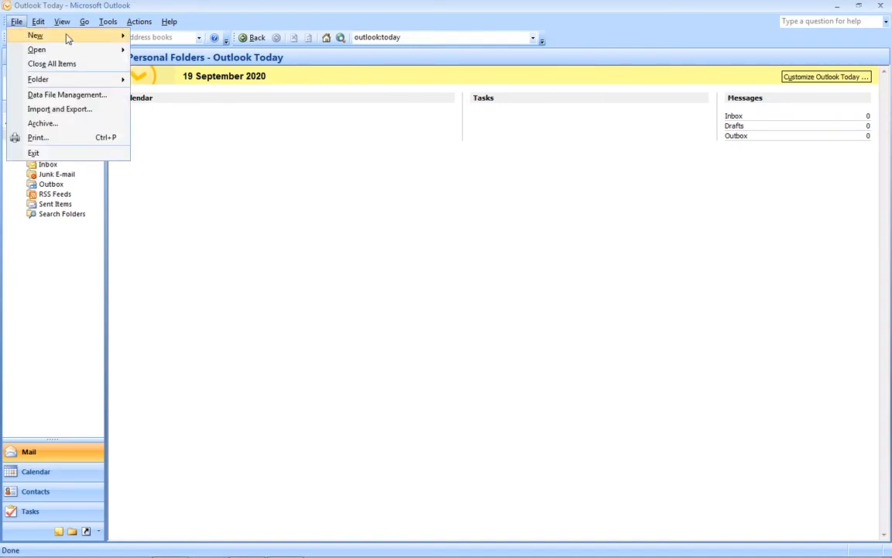
pyautogui.moveTo(68, 39)
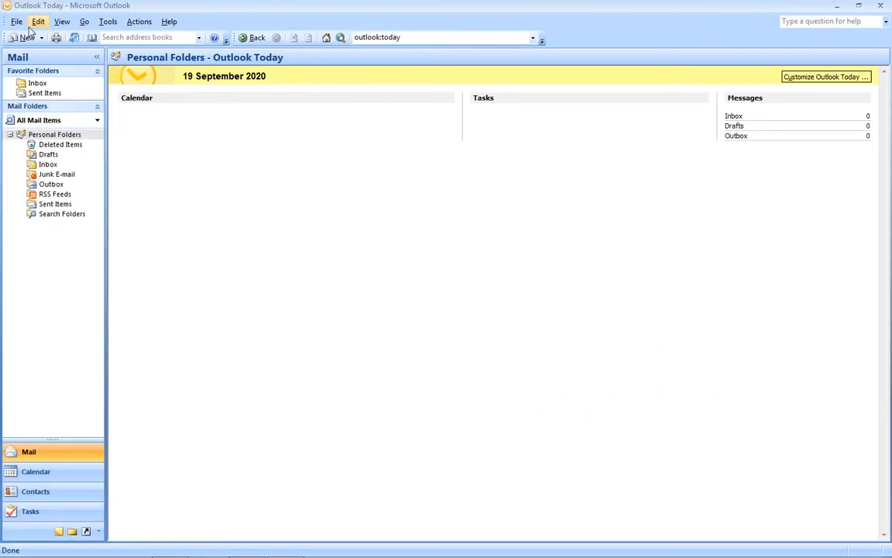
pyautogui.click(17, 22)
pyautogui.moveTo(93, 37)
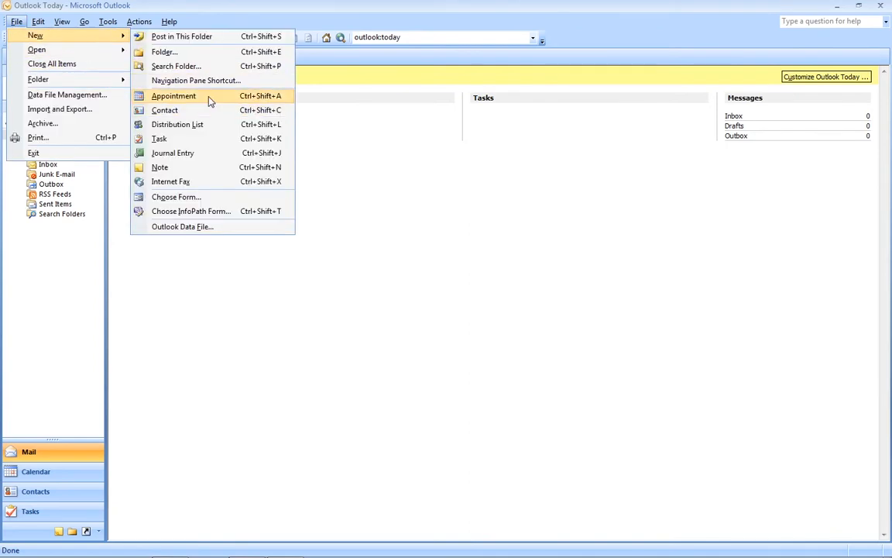
pyautogui.click(209, 100)
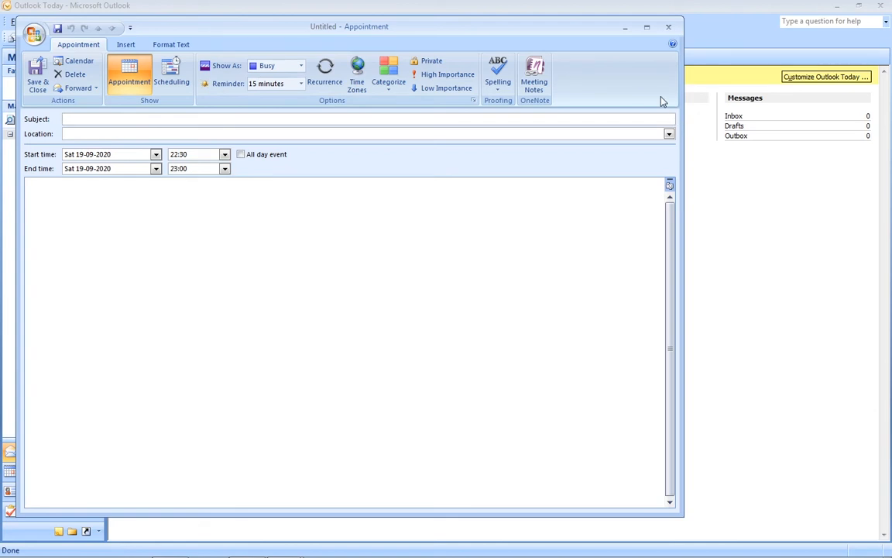
pyautogui.click(647, 27)
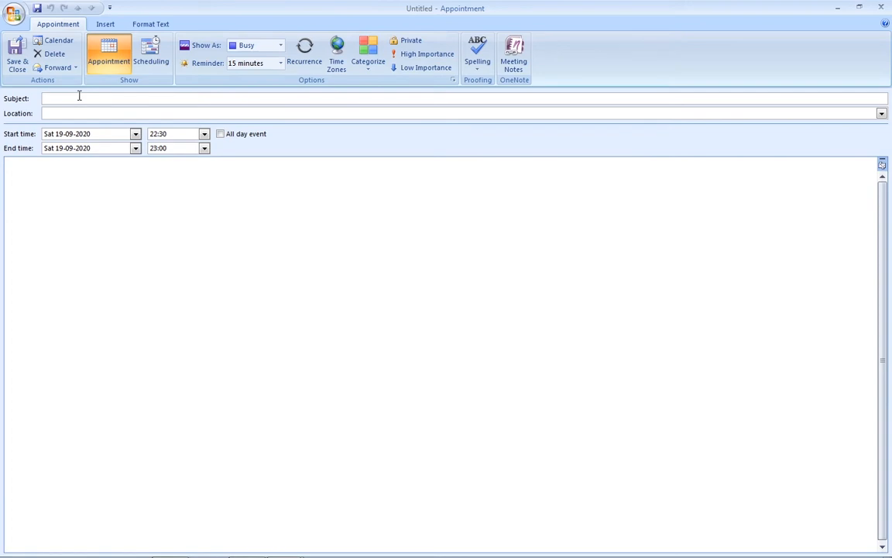
# - Enter "class" as the appointment's subject and "xyz" as its location
pyautogui.write('class')
pyautogui.click(60, 113)
pyautogui.write('xyx')
pyautogui.press('BackSpace')
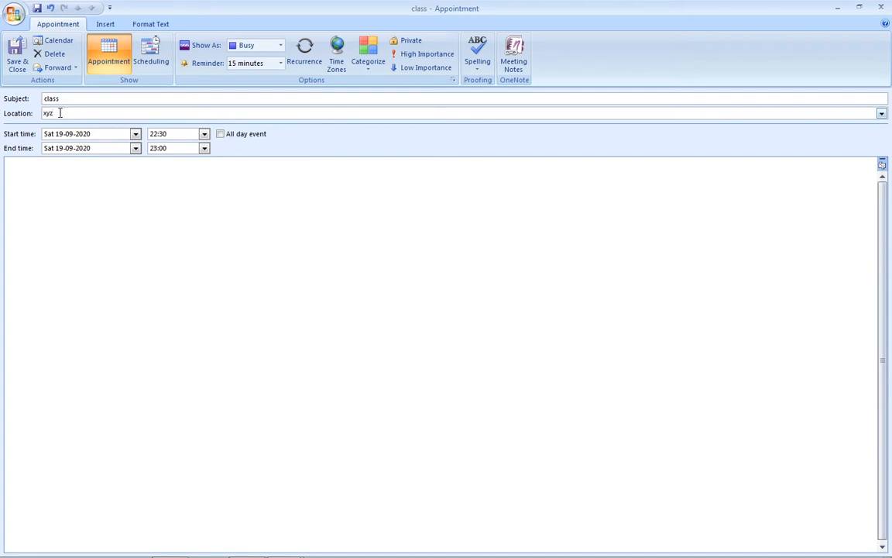
pyautogui.write('z')
# - Set the appointment's start time to 22:00 and its end time to 23:30
pyautogui.click(113, 207)
pyautogui.click(135, 134)
pyautogui.click(136, 135)
pyautogui.click(205, 134)
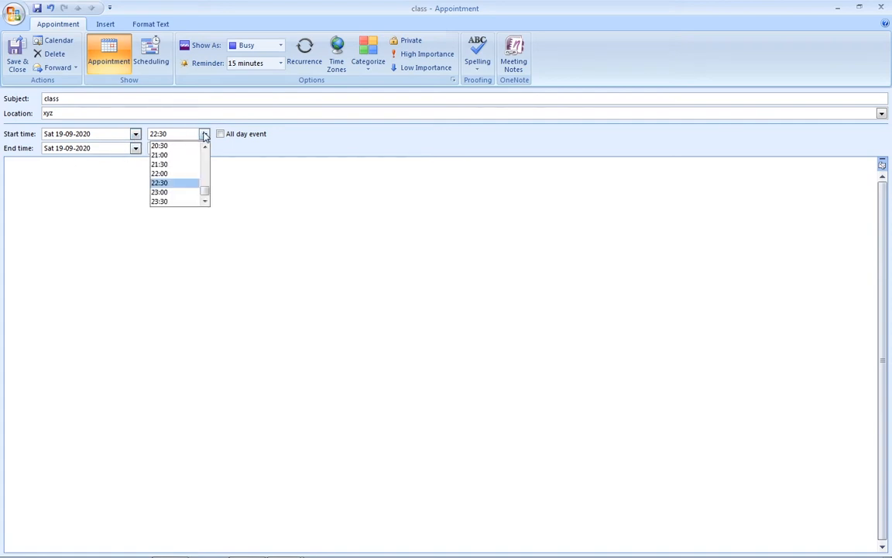
pyautogui.click(174, 174)
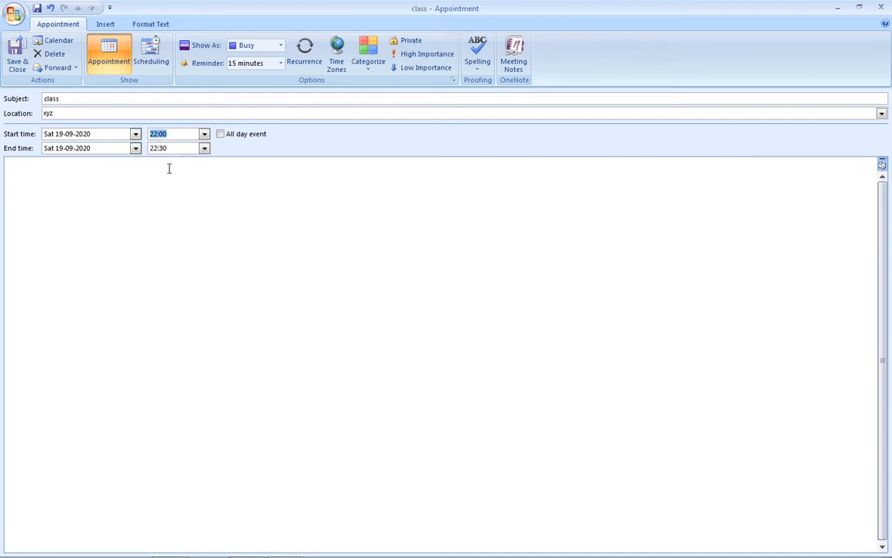
pyautogui.click(204, 148)
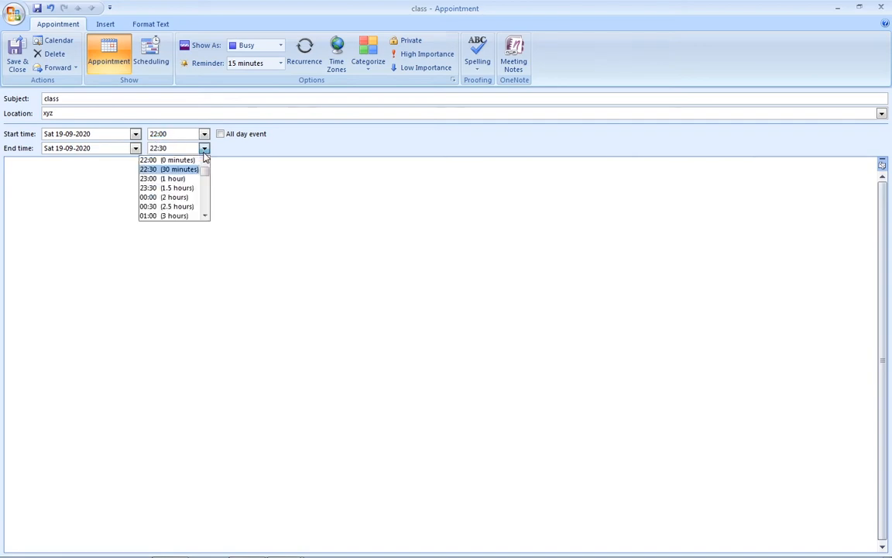
pyautogui.click(183, 188)
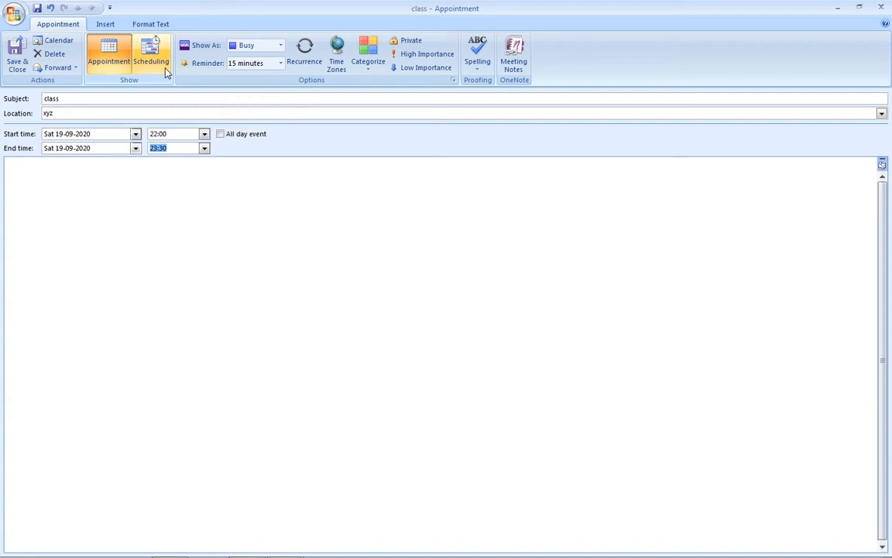
# - Examine the appointment's availability choices and its monthly and daily recurrence patterns without applying any
pyautogui.click(273, 49)
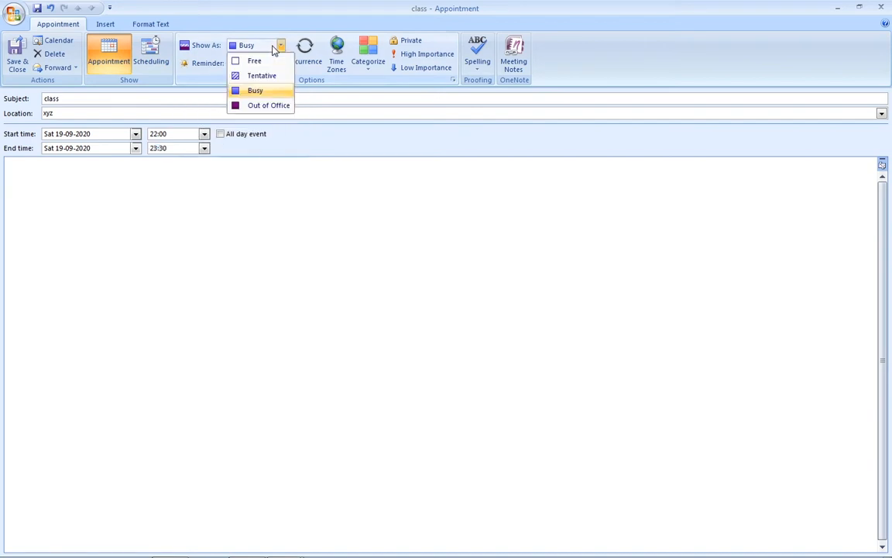
pyautogui.click(273, 49)
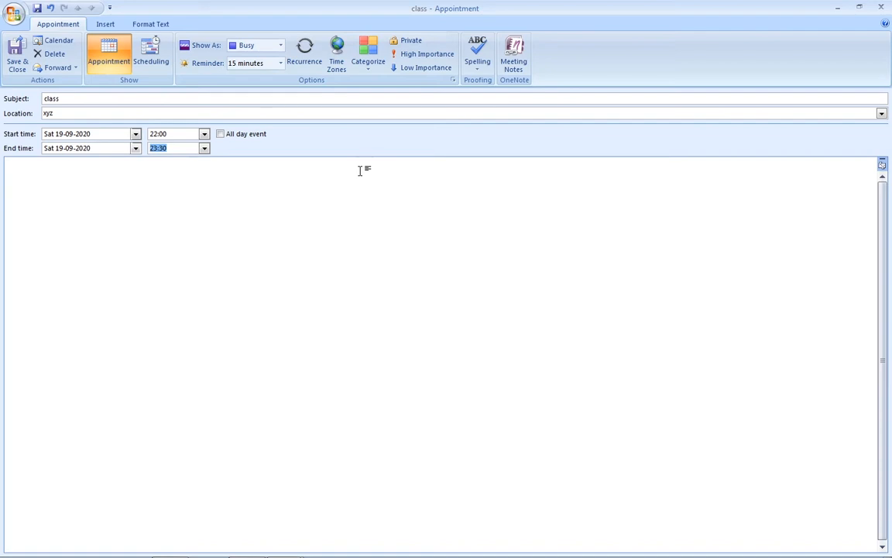
pyautogui.click(304, 54)
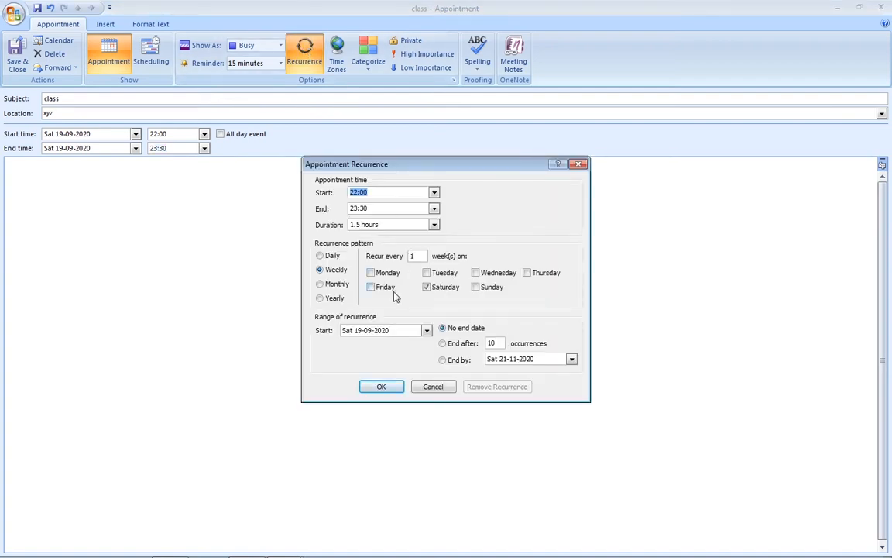
pyautogui.click(333, 273)
pyautogui.click(338, 283)
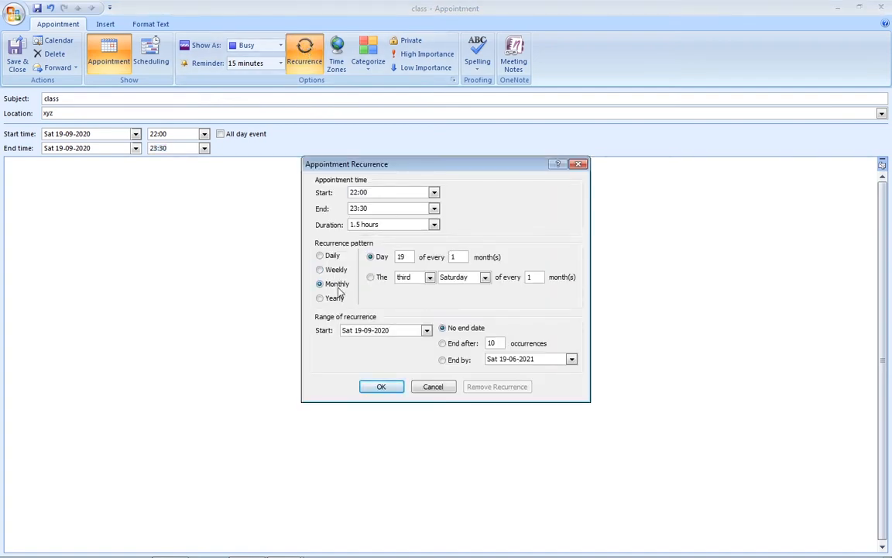
pyautogui.click(332, 257)
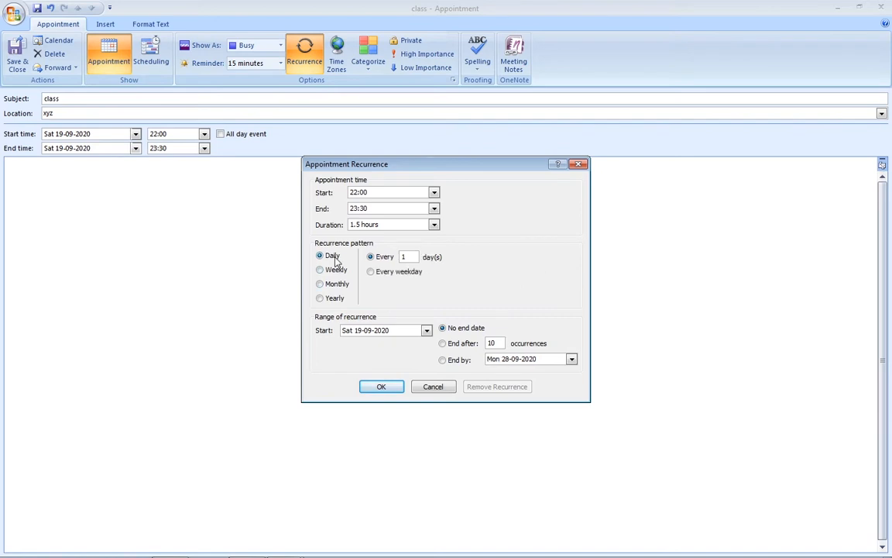
pyautogui.click(434, 388)
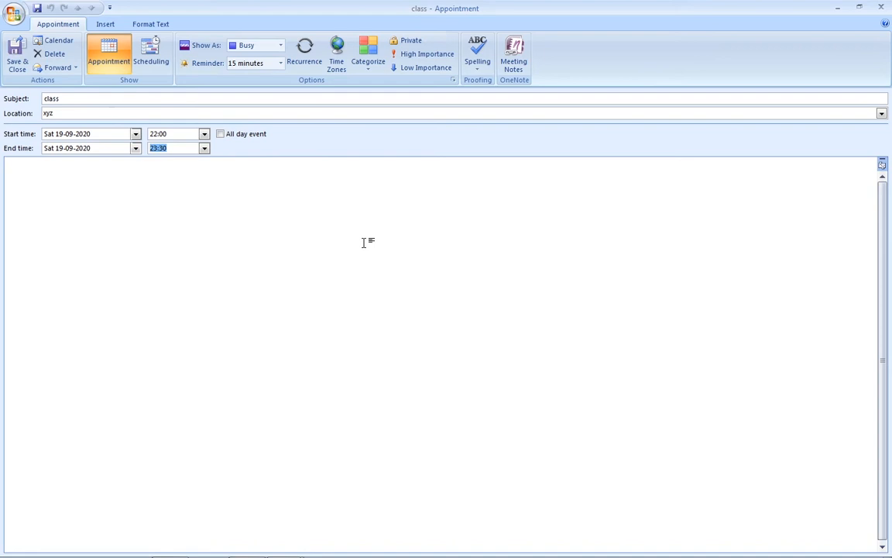
# - Assign the Red Category to the appointment, keeping the category's name, and mark it as high importance
pyautogui.click(369, 66)
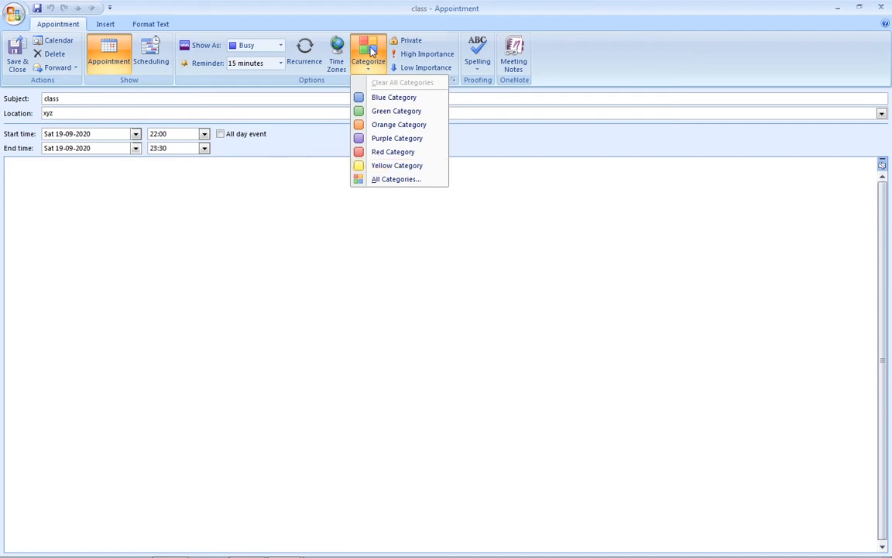
pyautogui.click(404, 152)
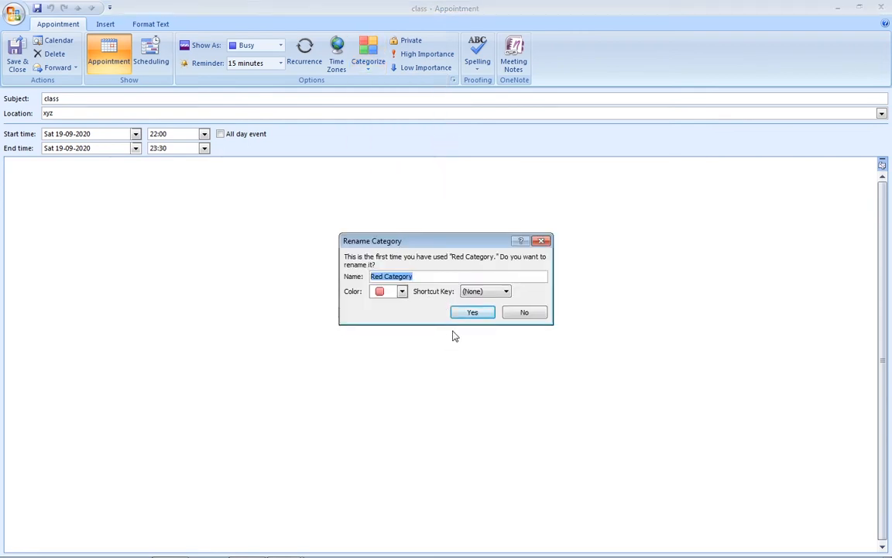
pyautogui.click(472, 312)
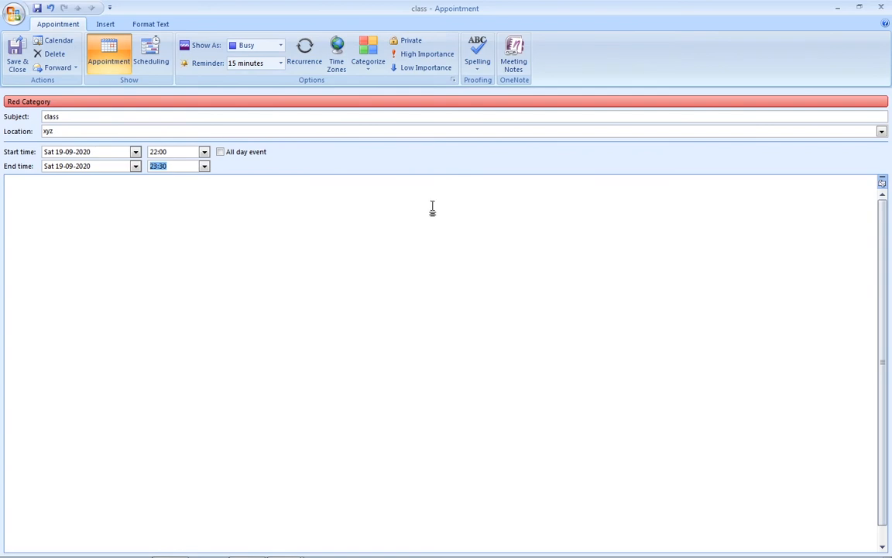
pyautogui.click(426, 55)
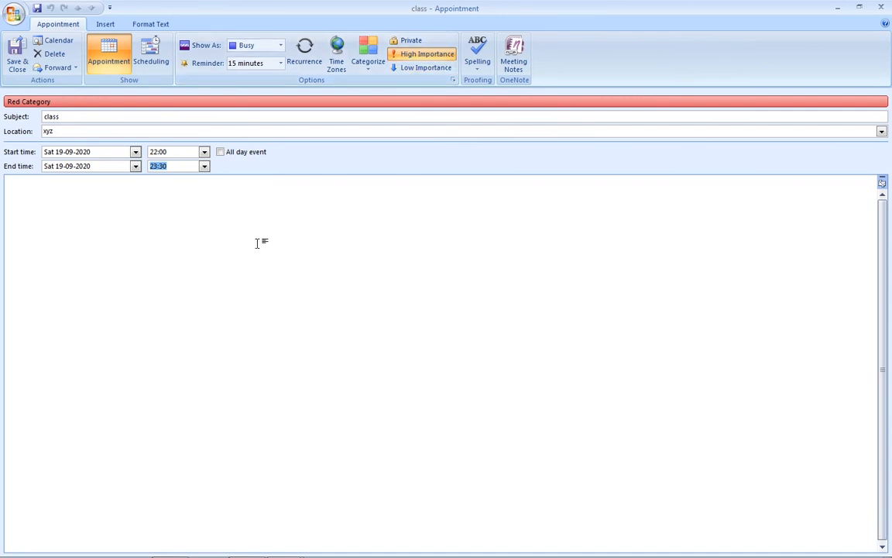
# - Save and close the appointment, and snooze its reminder for 5 minutes
pyautogui.click(17, 65)
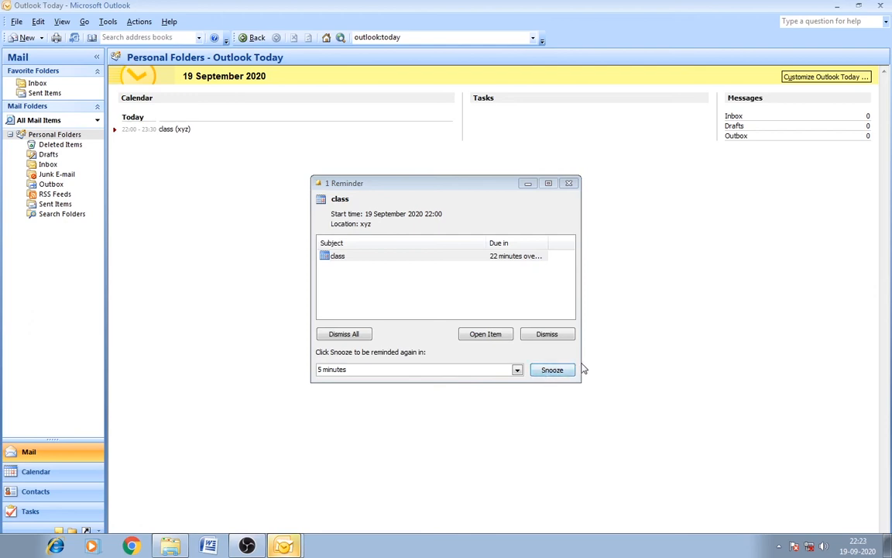
pyautogui.click(552, 370)
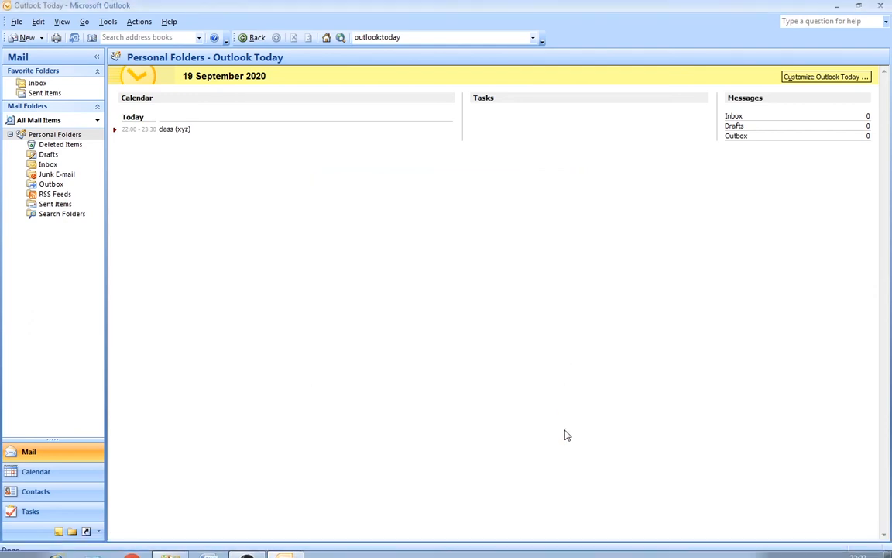
# - Reopen the class appointment from today's calendar entries and check its details and scheduling grid
pyautogui.click(173, 130)
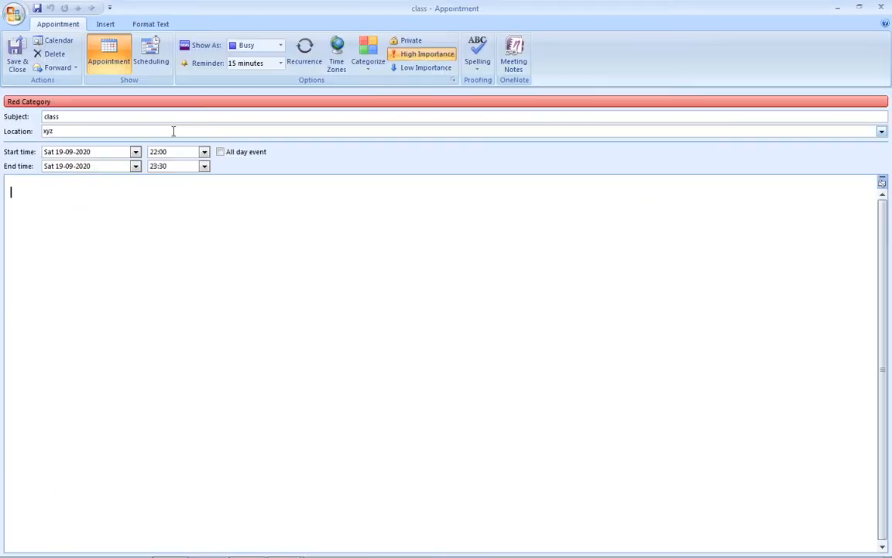
pyautogui.click(17, 59)
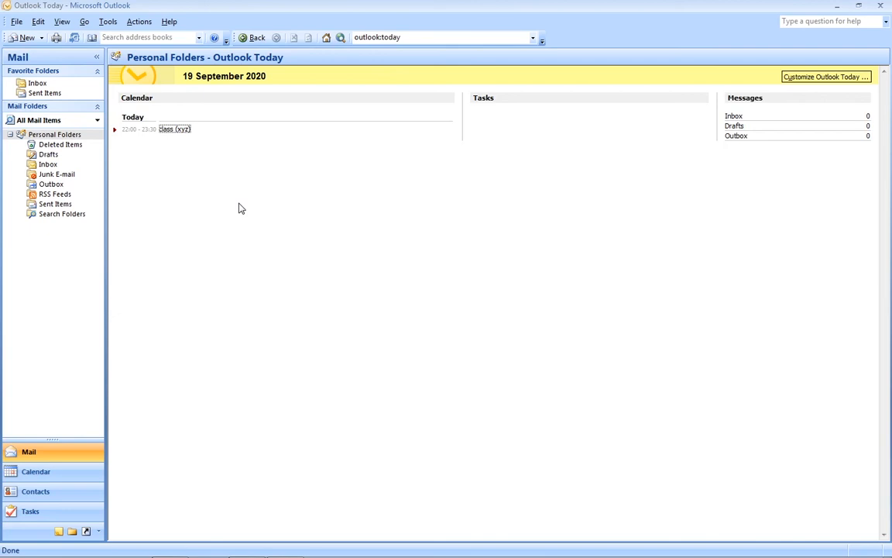
pyautogui.click(177, 129)
pyautogui.click(157, 68)
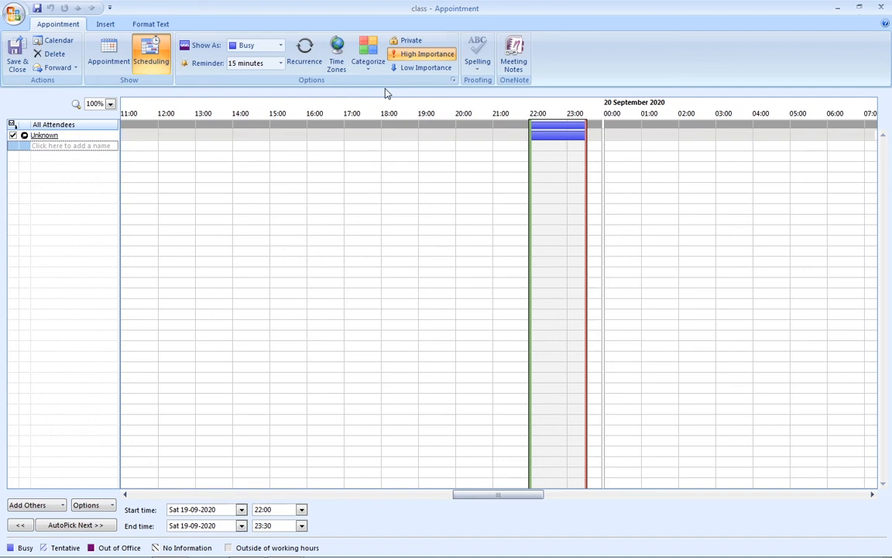
pyautogui.click(112, 62)
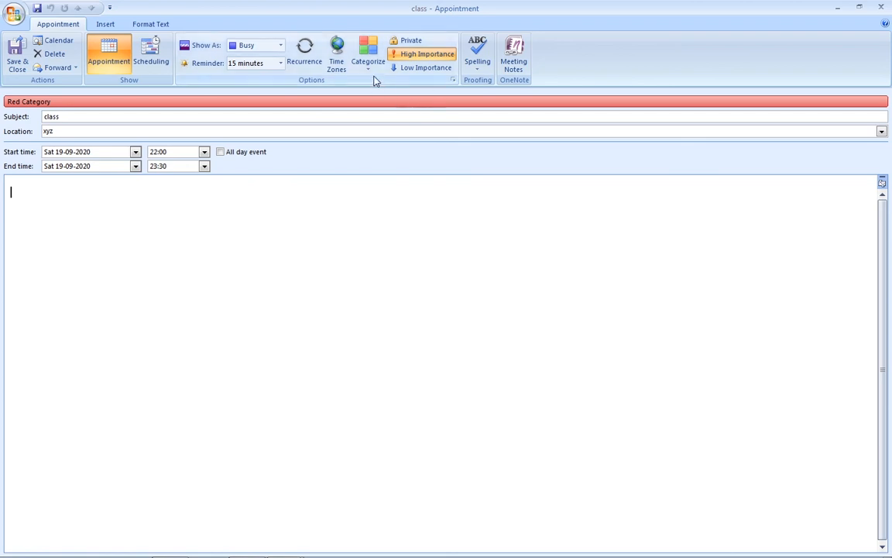
# - Show the appointment's time zones and choose (UTC+05:30) Chennai, Kolkata, Mumbai, New Delhi for the start time
pyautogui.click(337, 60)
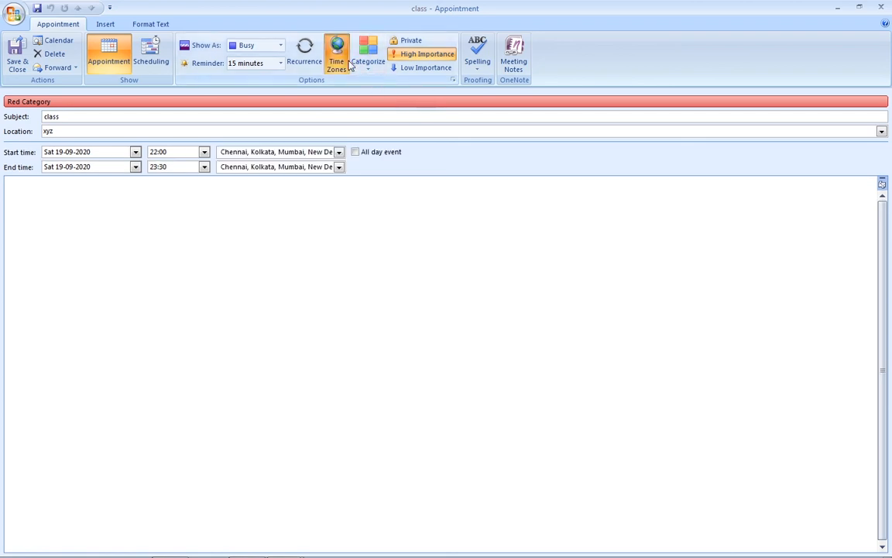
pyautogui.click(339, 152)
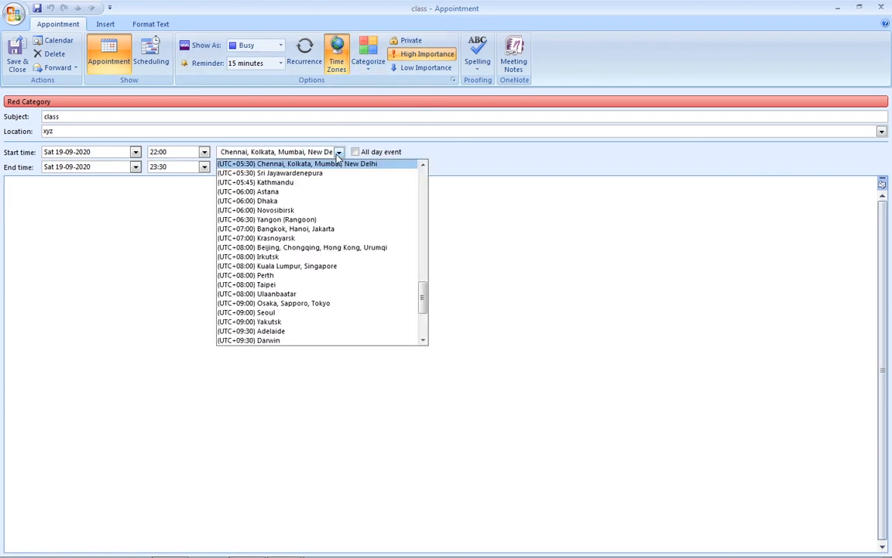
pyautogui.click(311, 164)
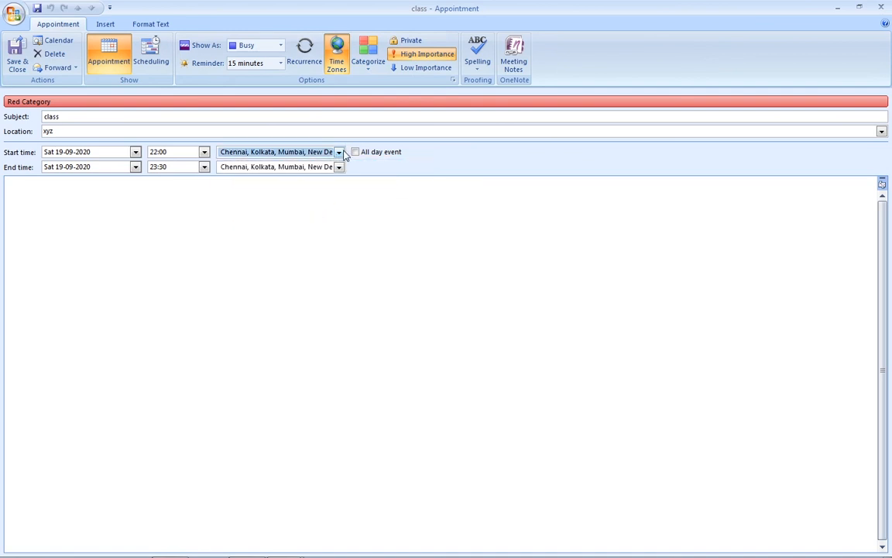
# - Review the class appointment's recurrence options and leave them without applying a recurrence
pyautogui.click(373, 180)
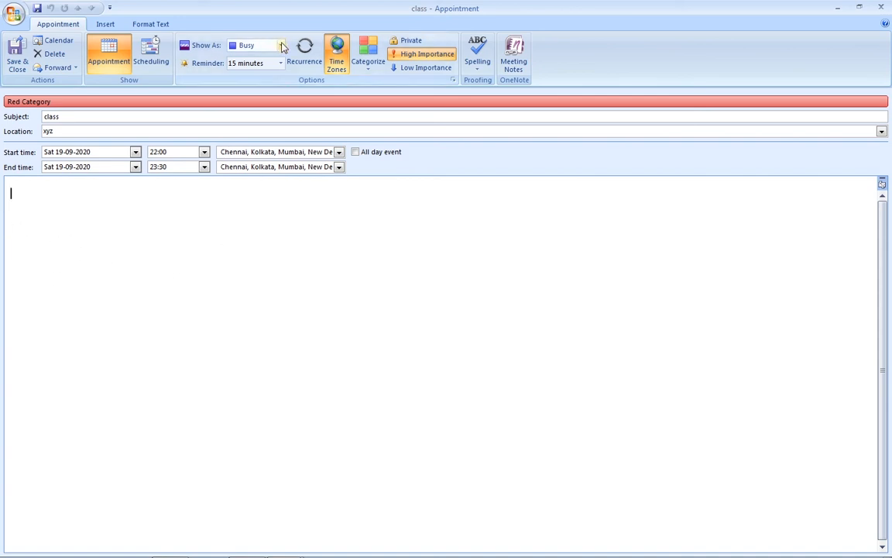
pyautogui.click(304, 56)
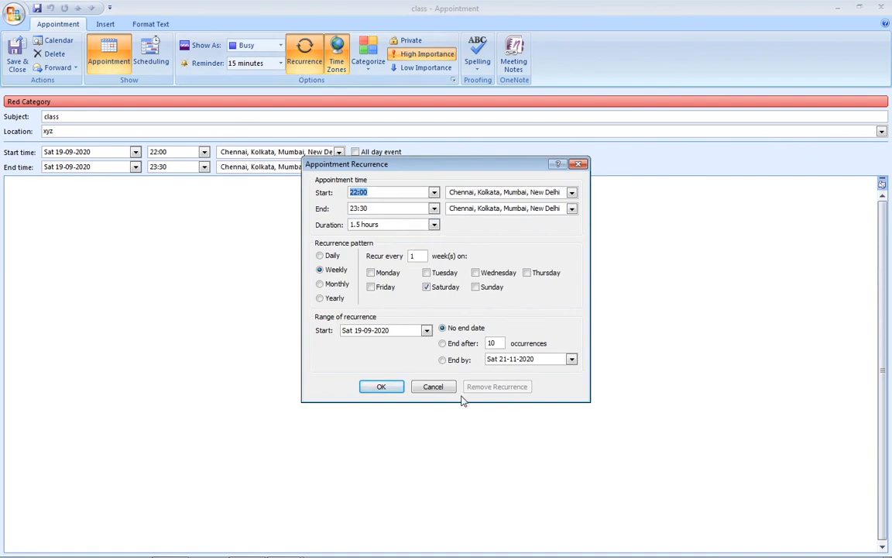
pyautogui.click(439, 387)
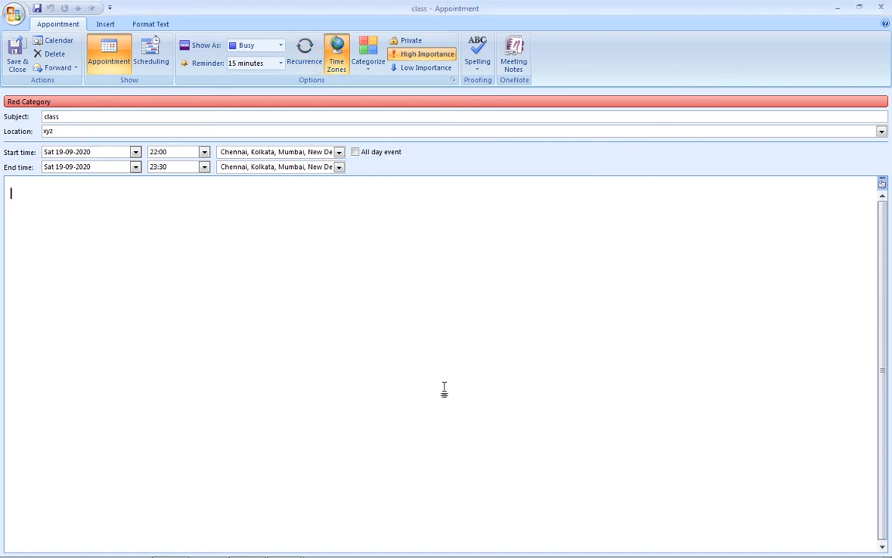
# - Check 16 September 2020 in the calendar from the class appointment, close that calendar window, and save and close the appointment
pyautogui.click(58, 40)
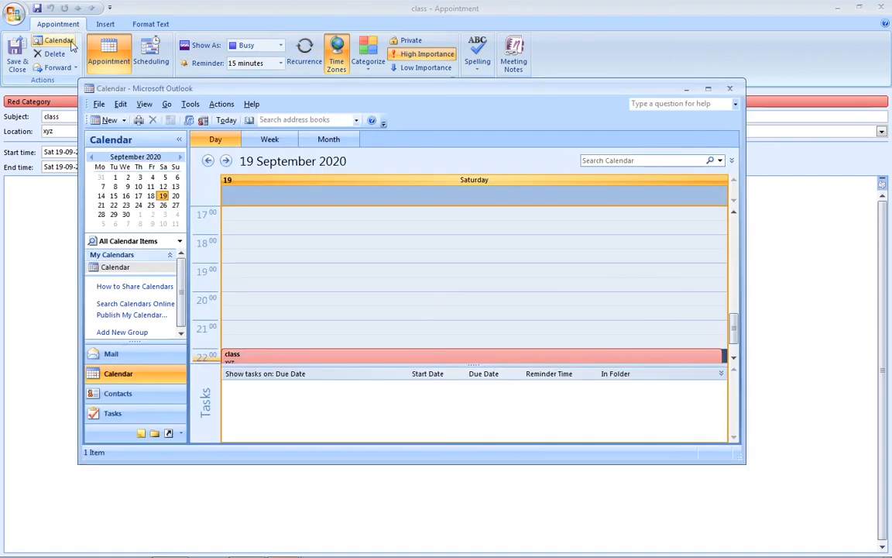
pyautogui.click(161, 205)
pyautogui.click(125, 196)
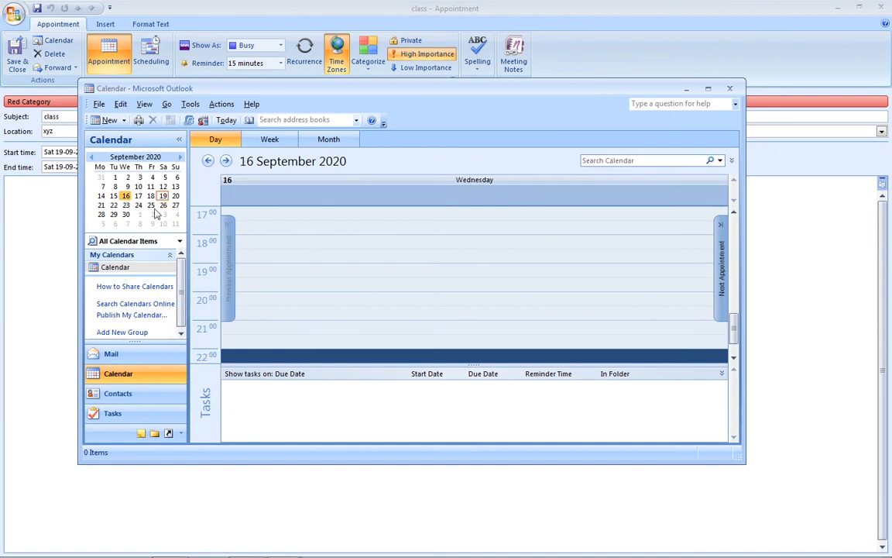
pyautogui.click(730, 89)
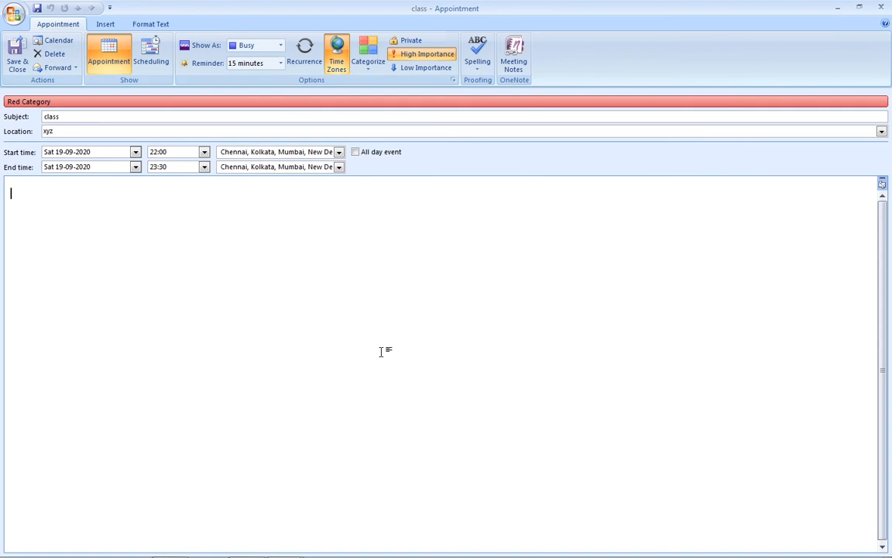
pyautogui.click(16, 56)
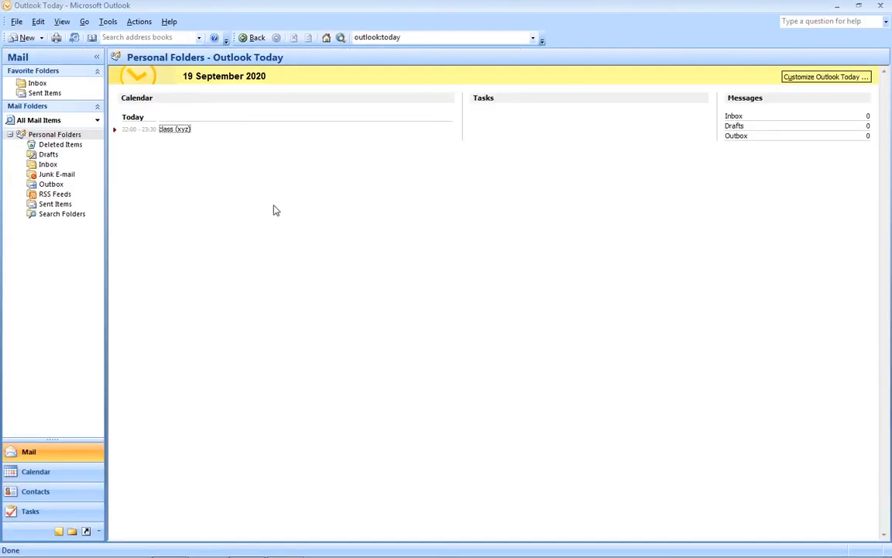
# - Open a blank new appointment form and close it without entering any details
pyautogui.click(16, 22)
pyautogui.moveTo(48, 38)
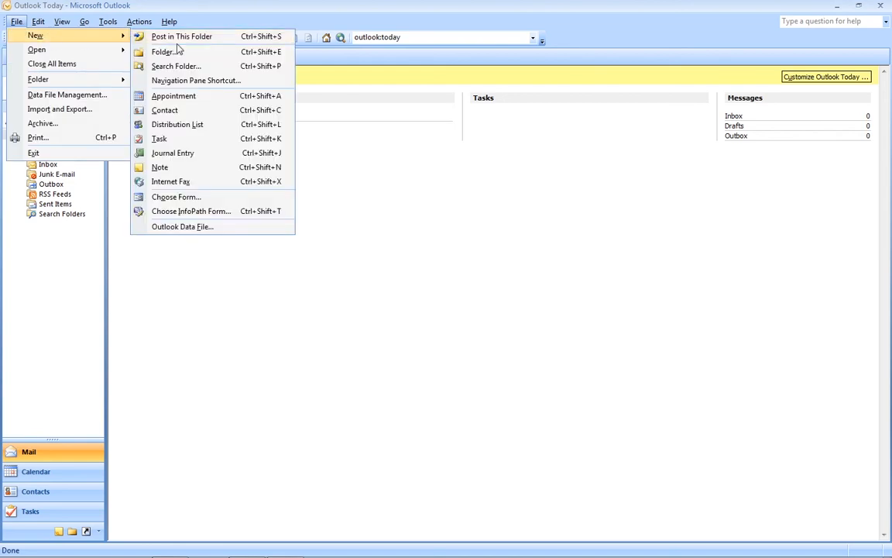
pyautogui.click(175, 96)
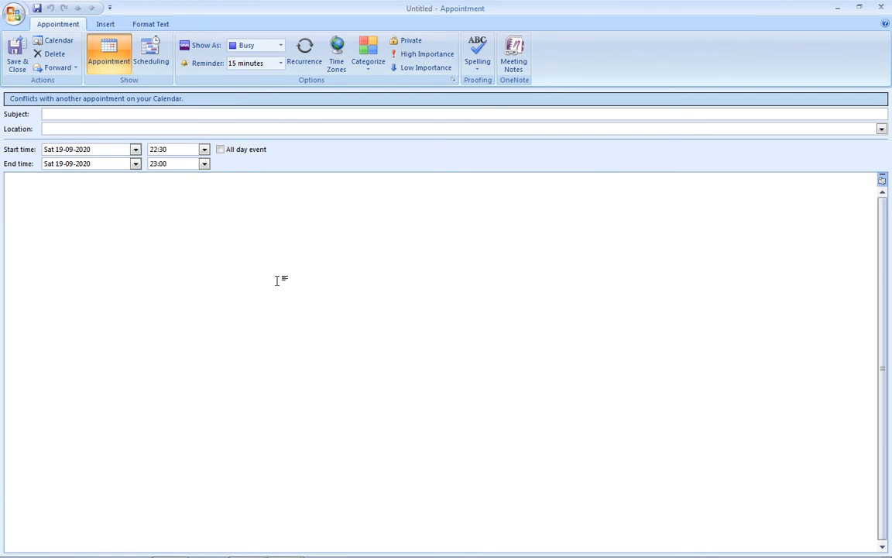
pyautogui.click(860, 8)
pyautogui.click(670, 24)
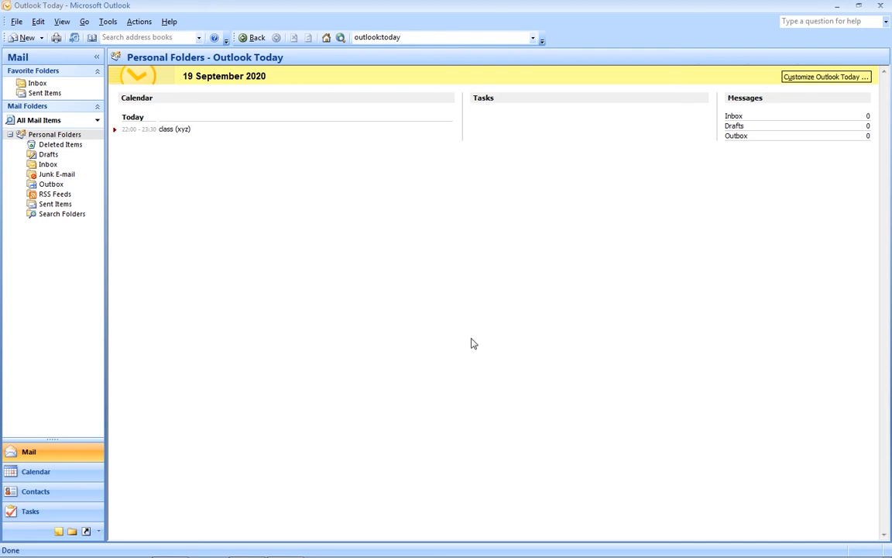
# - Show the calendar in the work week view and switch it to the month view
pyautogui.click(98, 471)
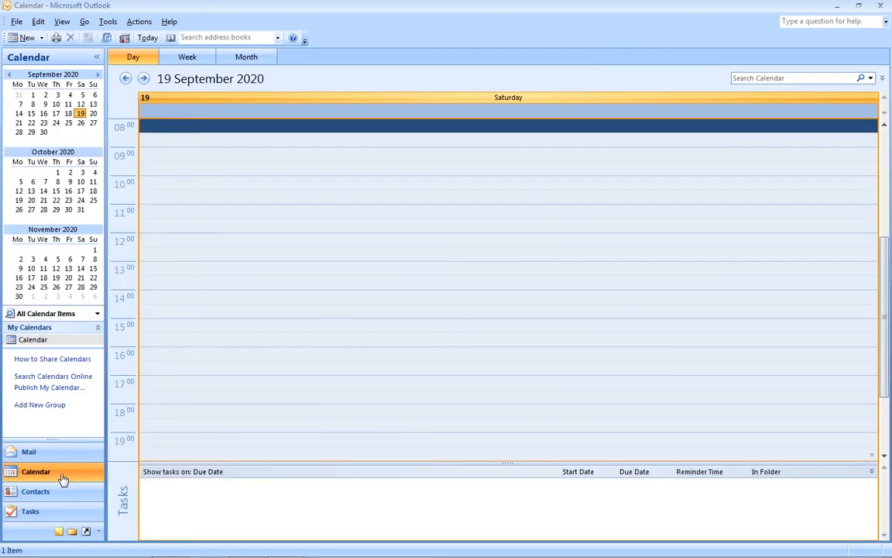
pyautogui.click(186, 59)
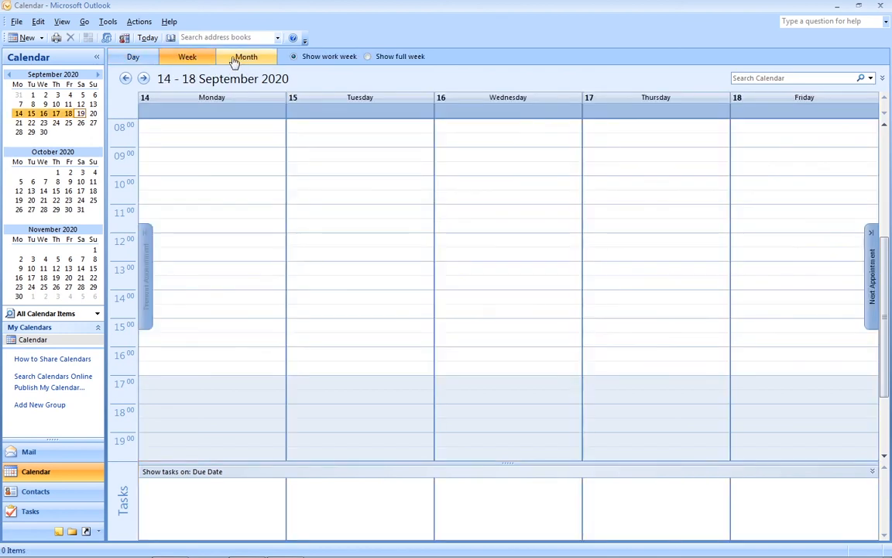
pyautogui.click(245, 59)
# - Open a new event form for 9 September 2020 from the month view, close it unsaved, and return to the mail overview
pyautogui.click(388, 168)
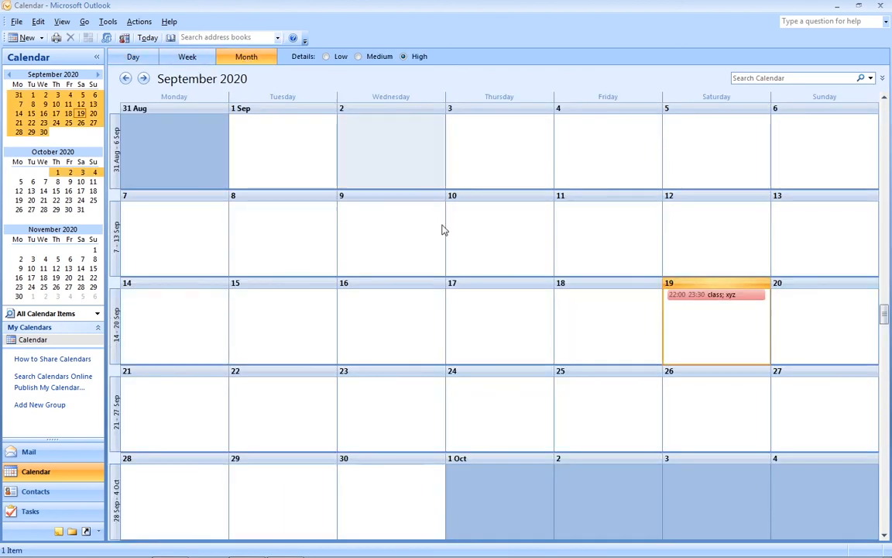
pyautogui.doubleClick(406, 251)
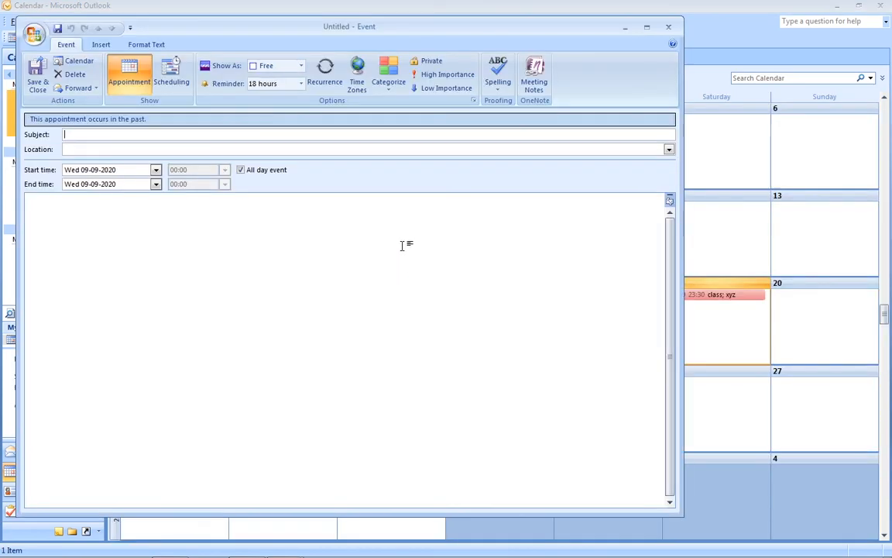
pyautogui.click(669, 28)
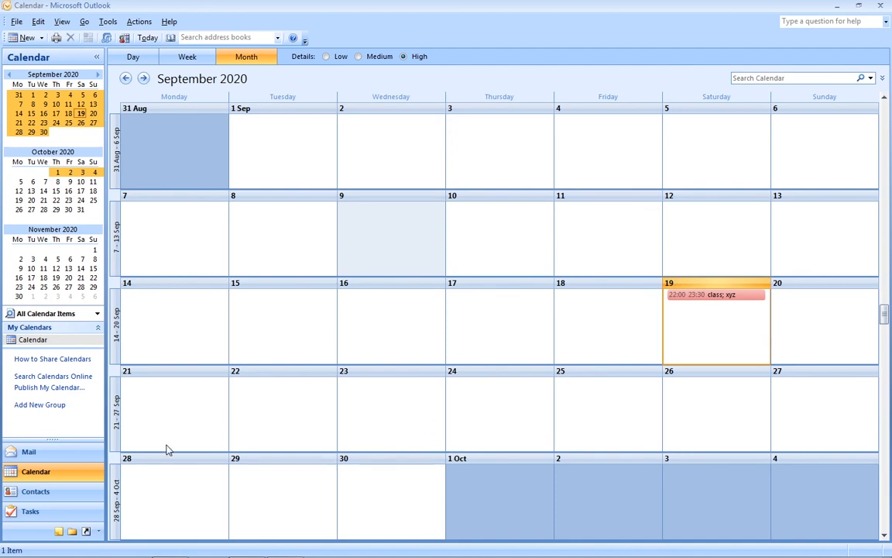
pyautogui.click(55, 454)
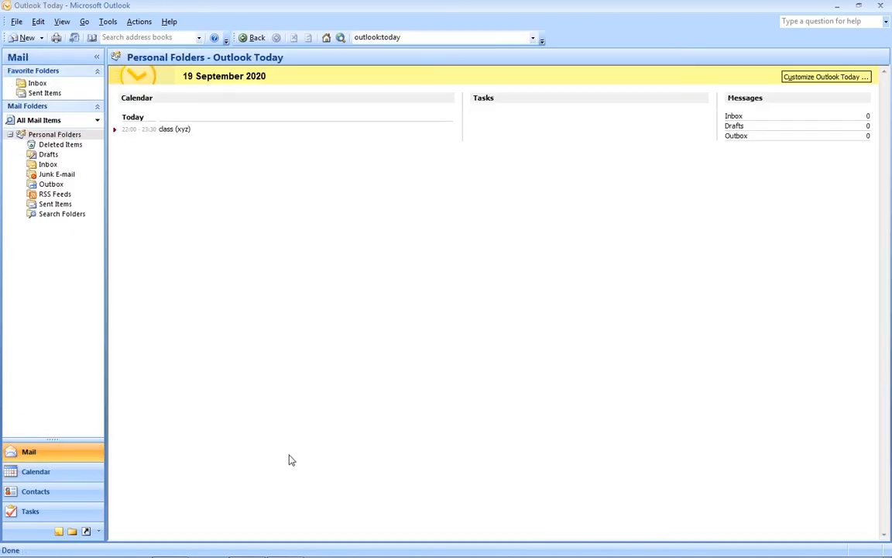